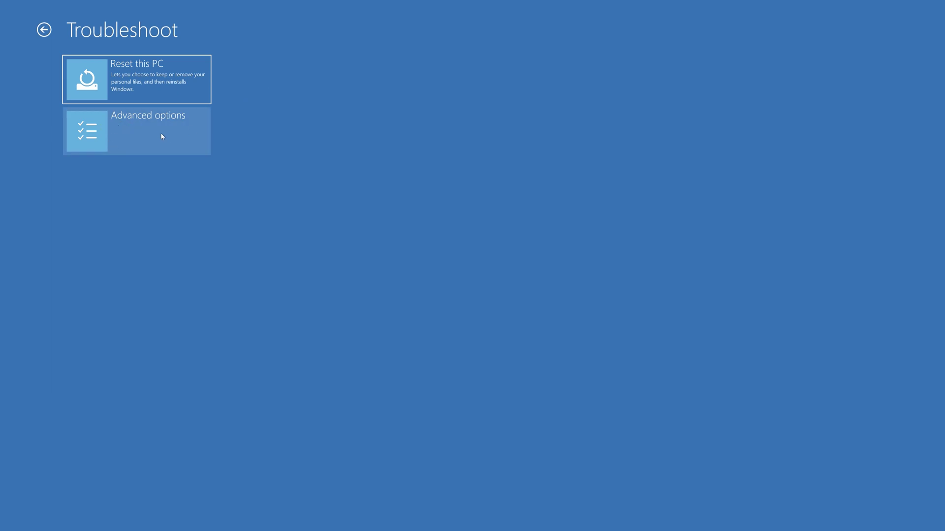
# Run Startup Repair from the Troubleshoot screen's Advanced options
pyautogui.click(163, 137)
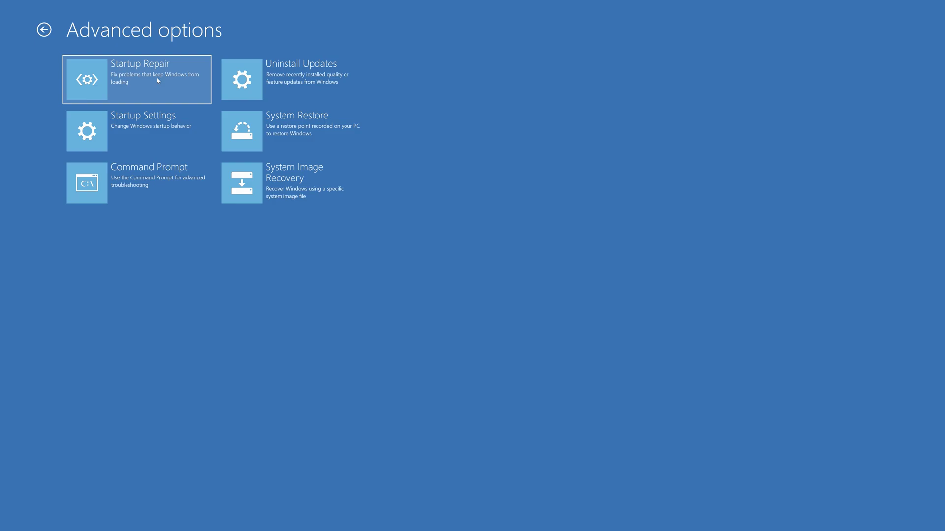
pyautogui.click(157, 80)
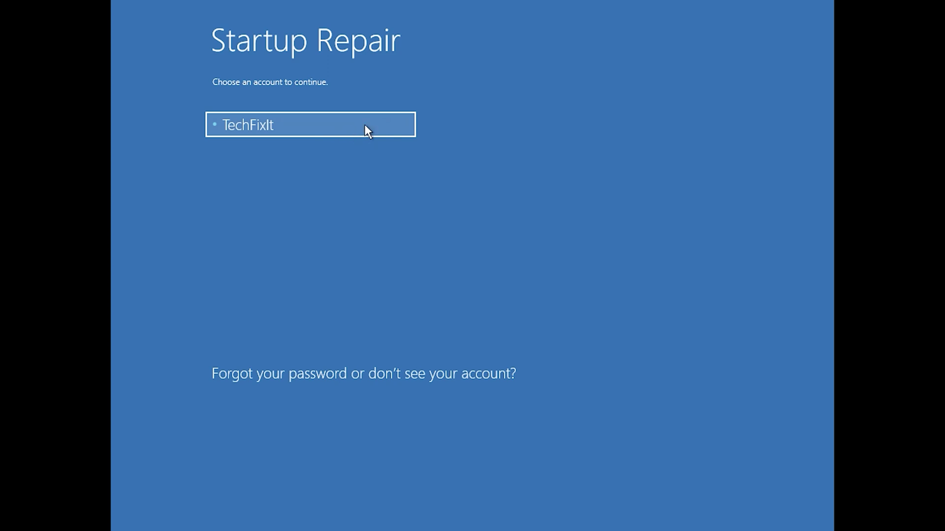
# Continue Startup Repair under the PC's account with a blank password
pyautogui.click(354, 127)
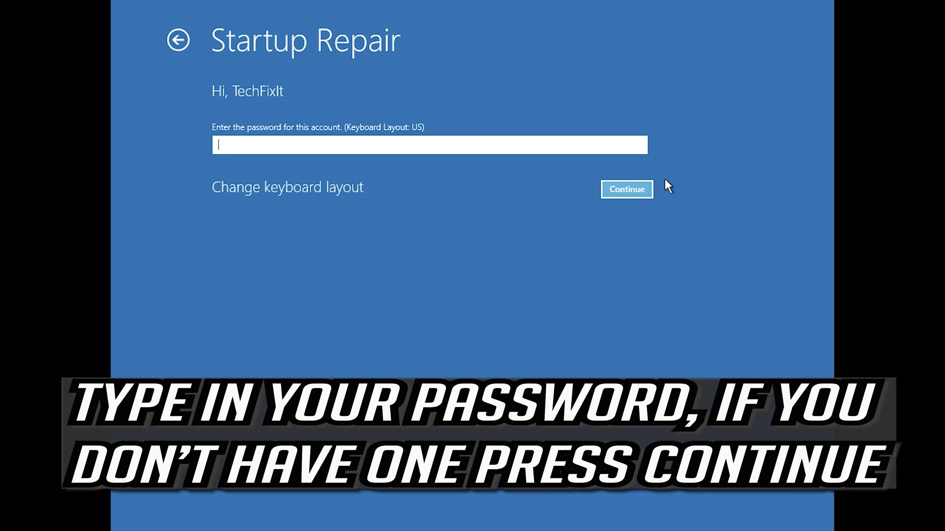
pyautogui.click(636, 193)
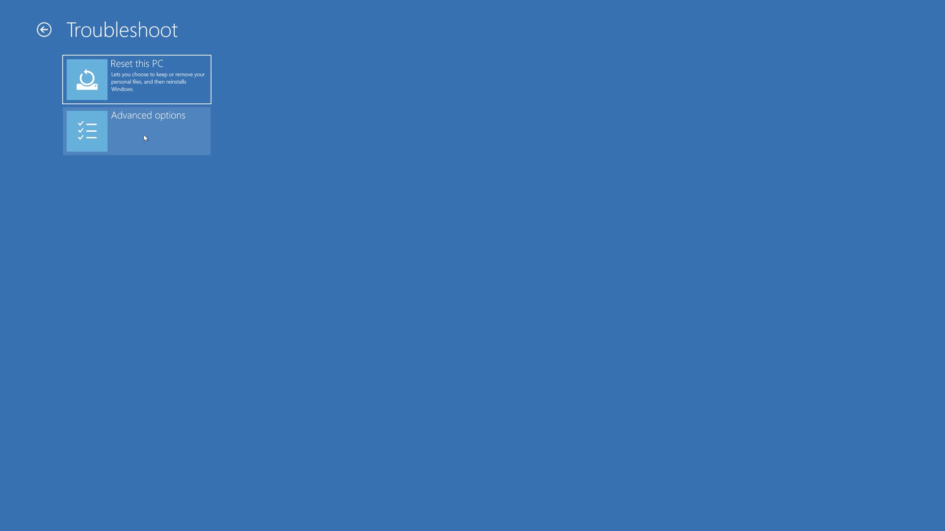
# Launch Command Prompt from Advanced options and select the account to reach its password page
pyautogui.click(146, 138)
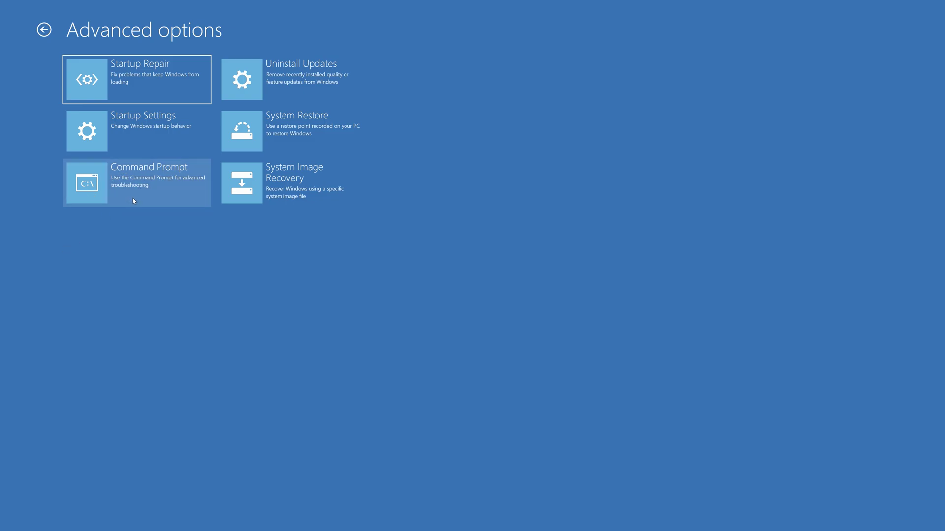
pyautogui.click(133, 201)
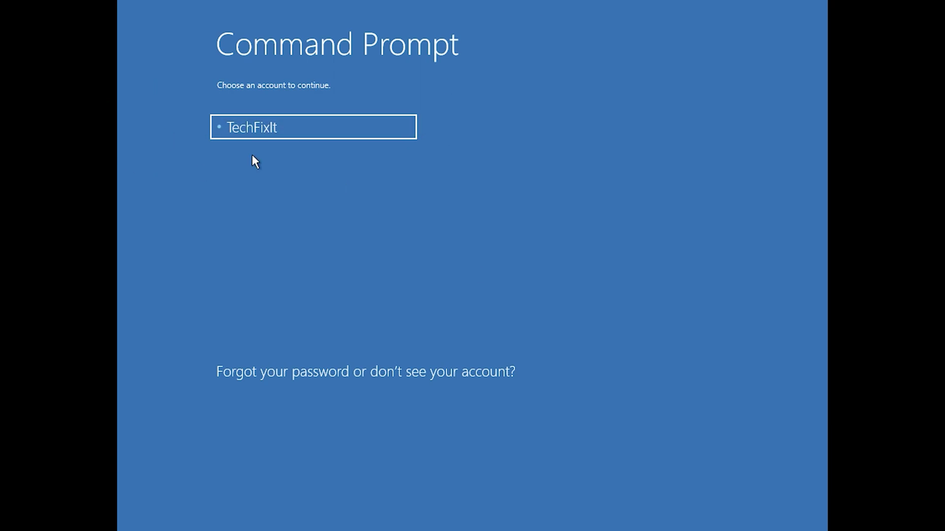
pyautogui.click(310, 132)
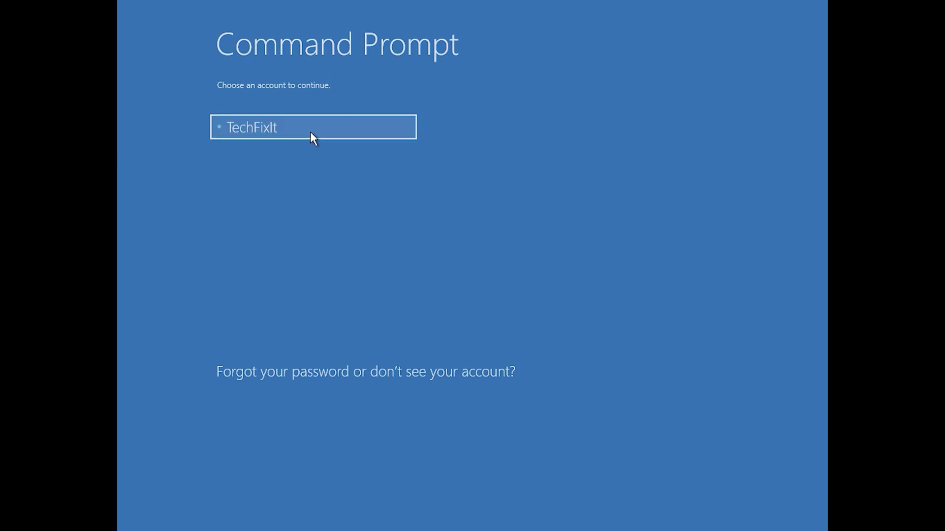
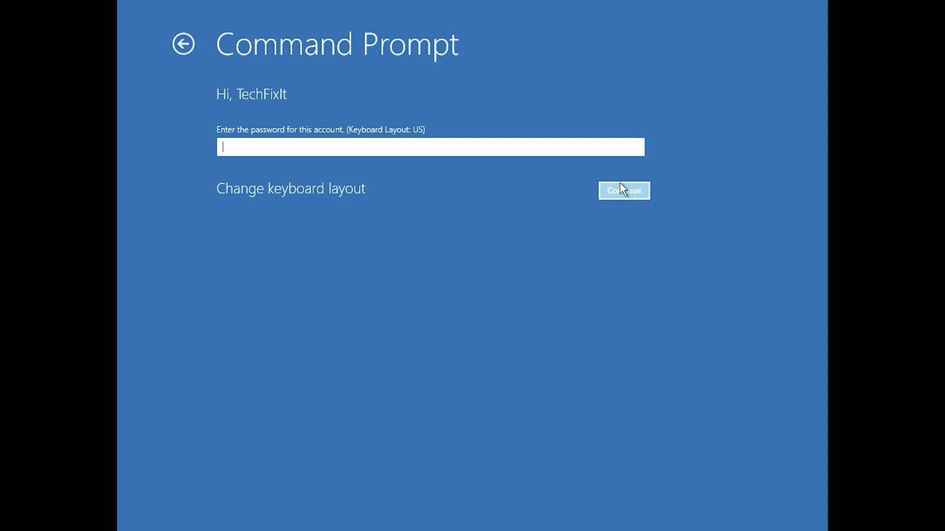
# Enter the recovery command line and run bootrec /fixmbr, then bootrec /fixboot, which returns access denied
pyautogui.click(622, 191)
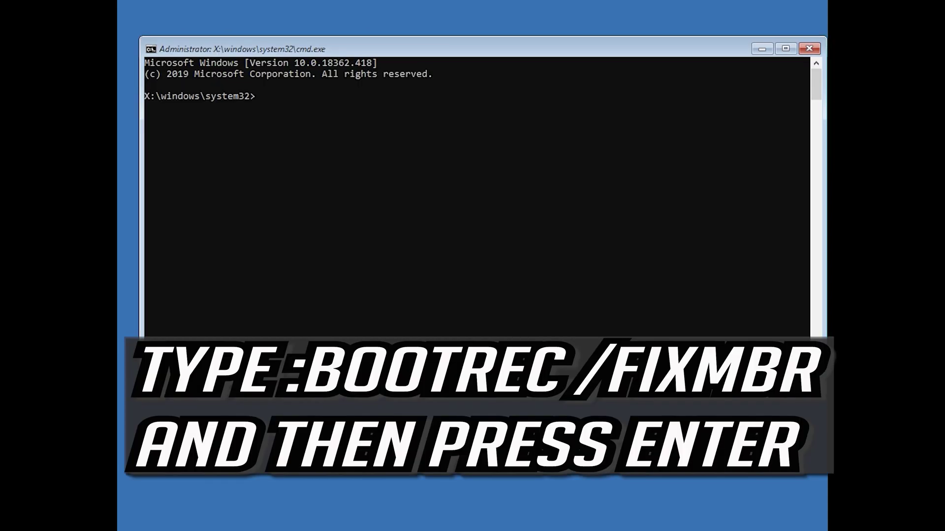
pyautogui.write('bootrec /fixmbr')
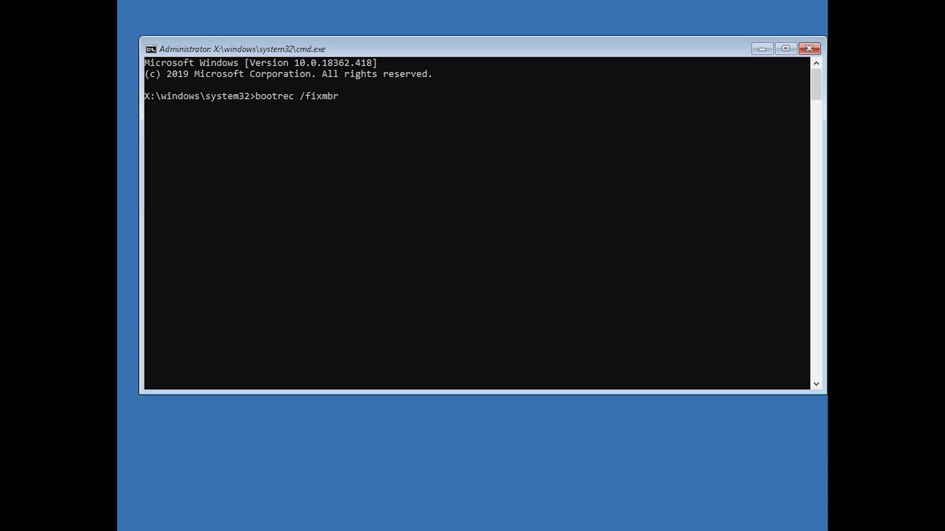
pyautogui.press('Return')
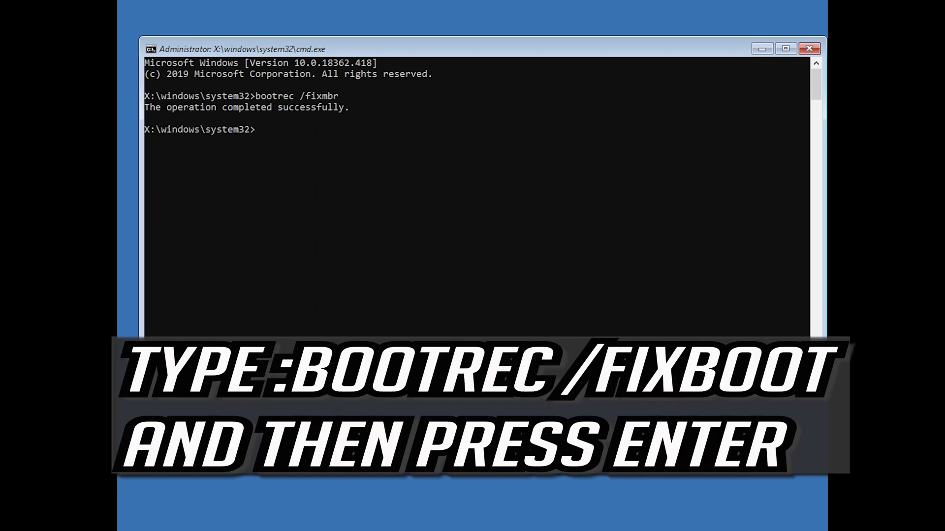
pyautogui.write('bootrec /fixboot')
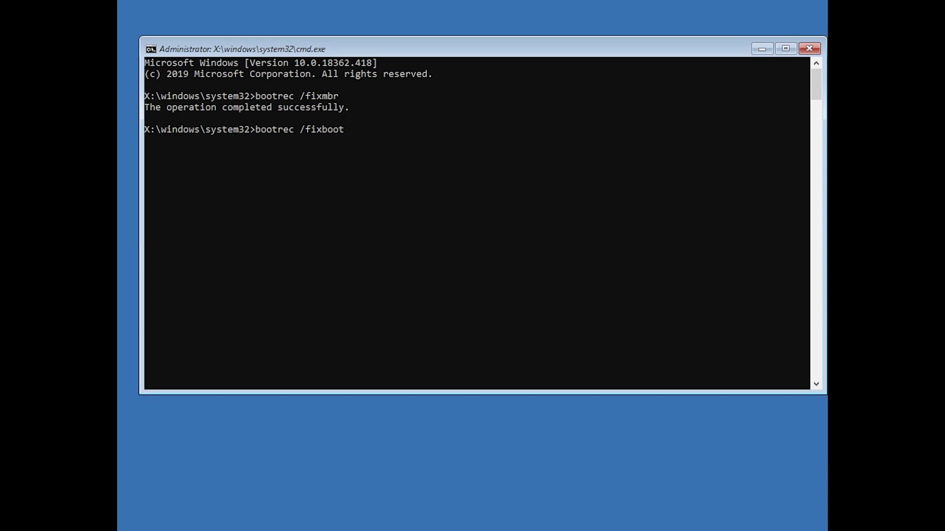
pyautogui.press('Return')
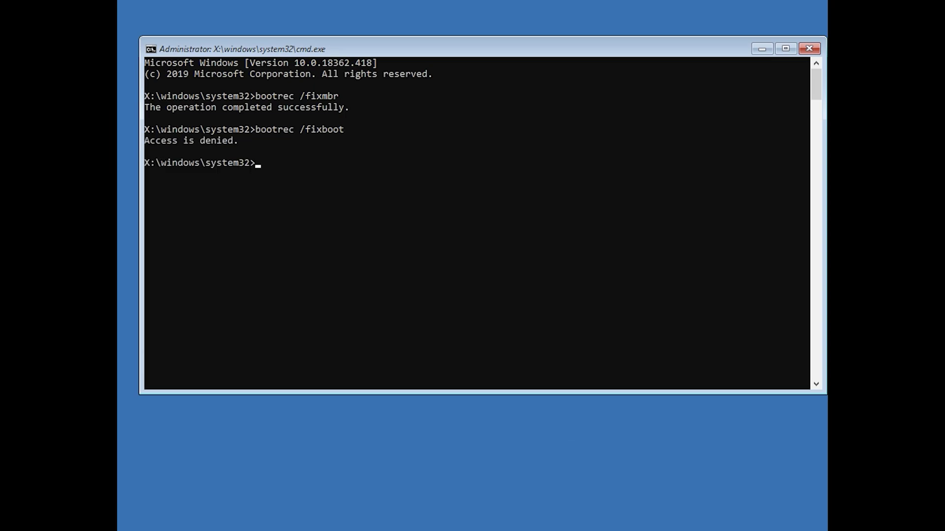
# Write BOOTMGR boot code with bootsect /nt60 sys, then rerun bootrec /fixboot so it succeeds
pyautogui.write('bo')
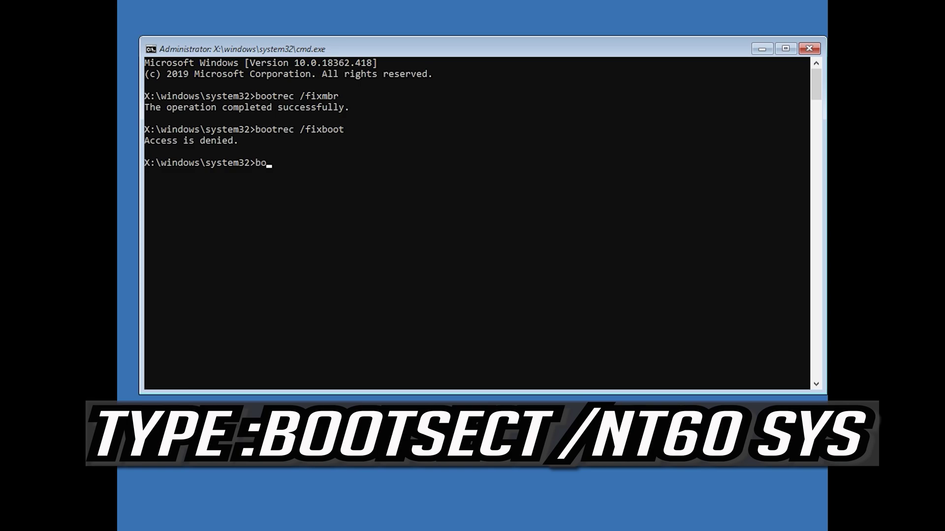
pyautogui.write('otsect /nt60 sys')
pyautogui.press('Return')
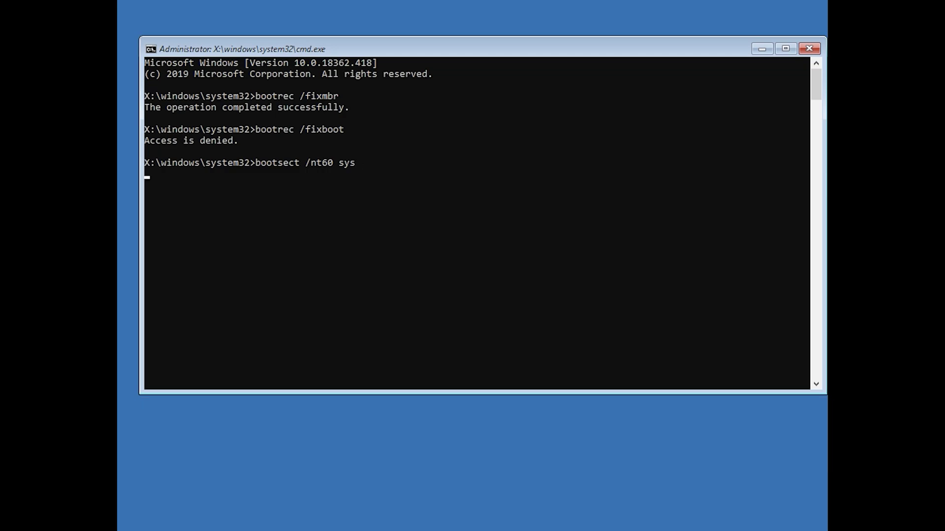
pyautogui.write('boo')
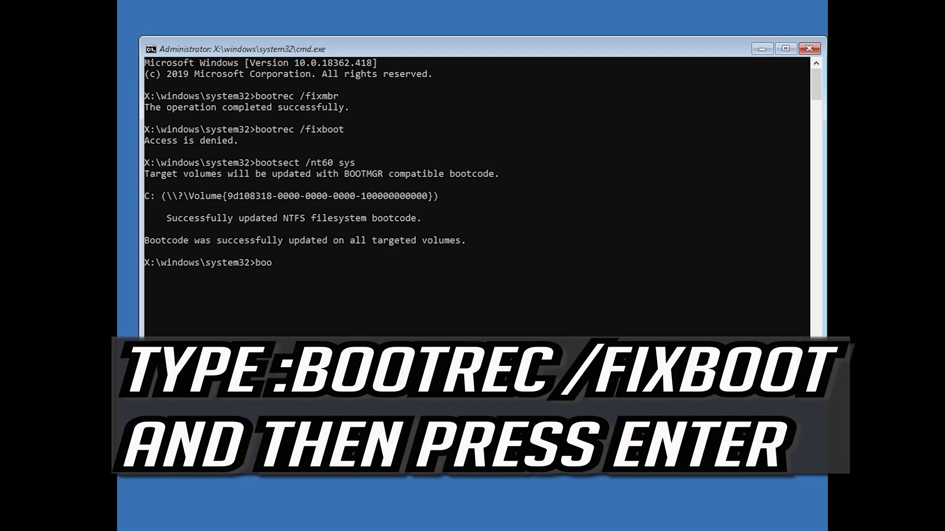
pyautogui.write('trec /fixboot')
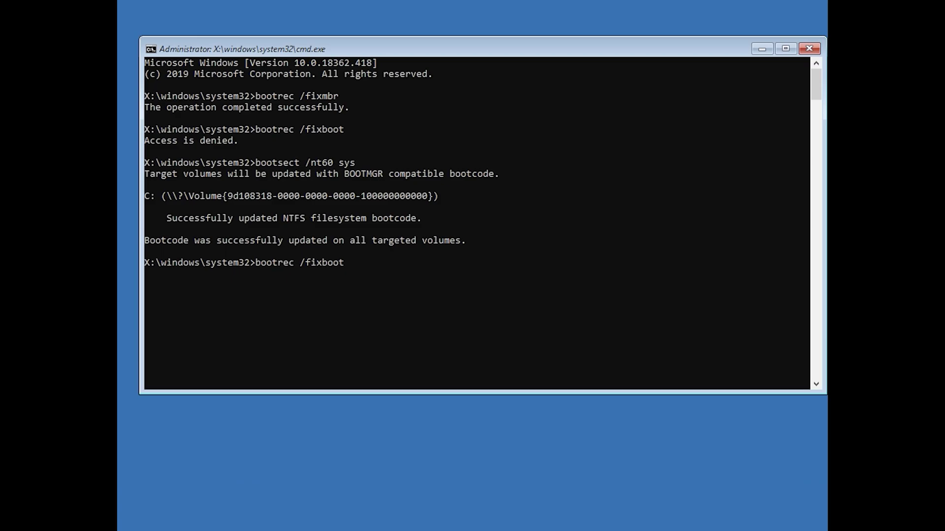
pyautogui.press('Return')
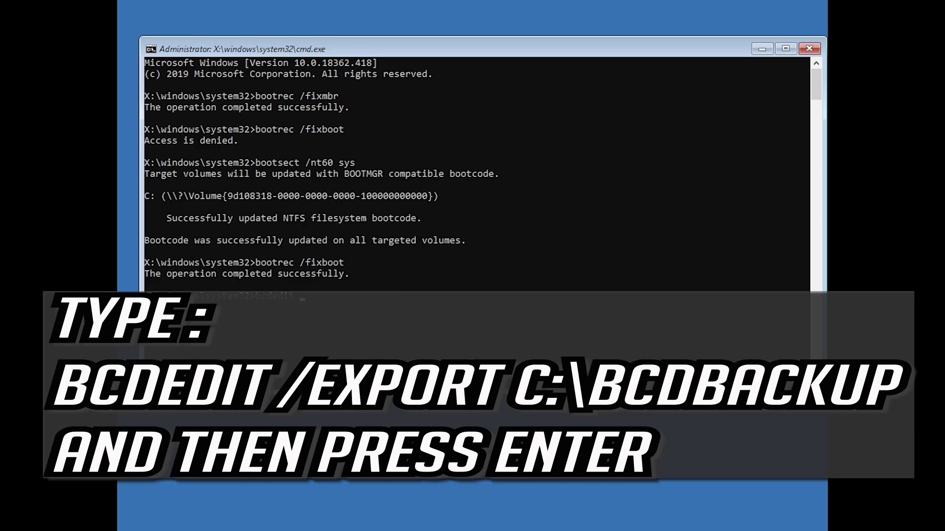
# Export the BCD to c:\bcdbackup, strip c:\boot\bcd's -h -r -s attributes, and rename it bcd.old
pyautogui.write('/export c:\\bcdbackup')
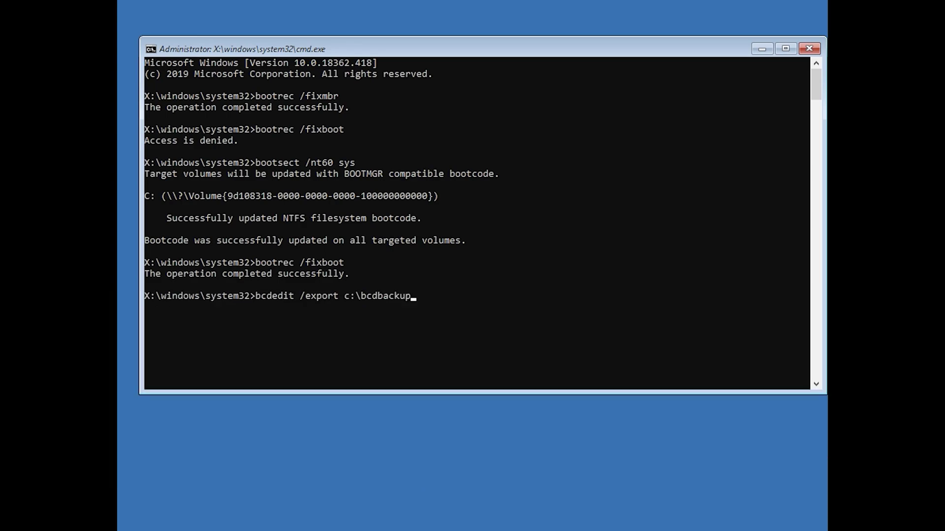
pyautogui.press('Return')
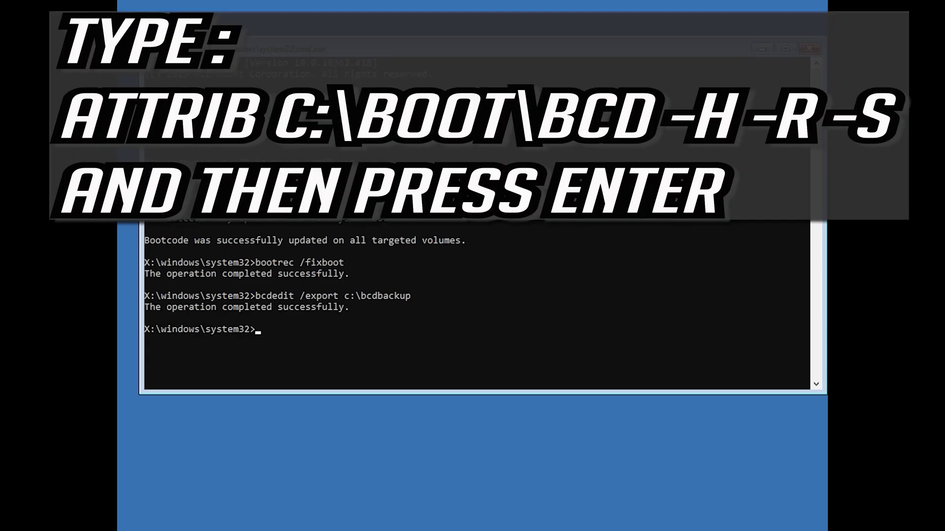
pyautogui.write('attrib c:\\boot\\bcd')
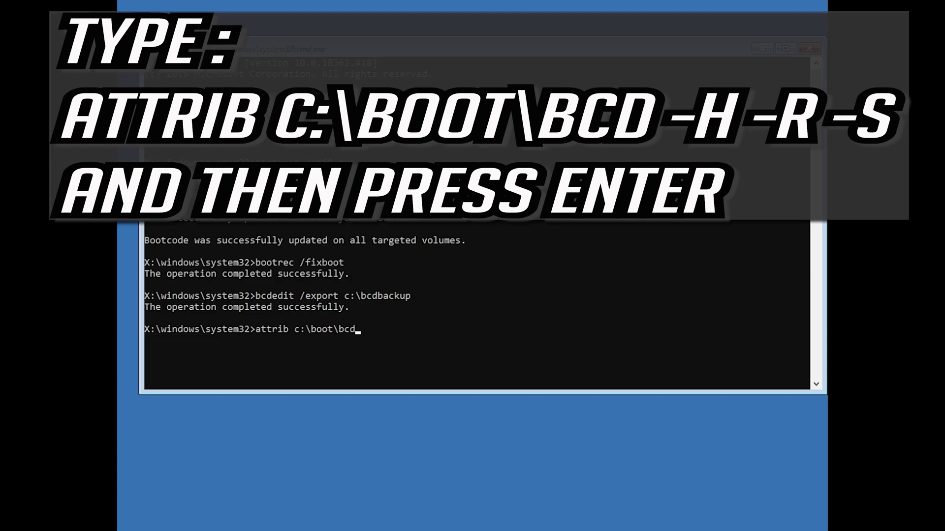
pyautogui.write(' -h -r -s')
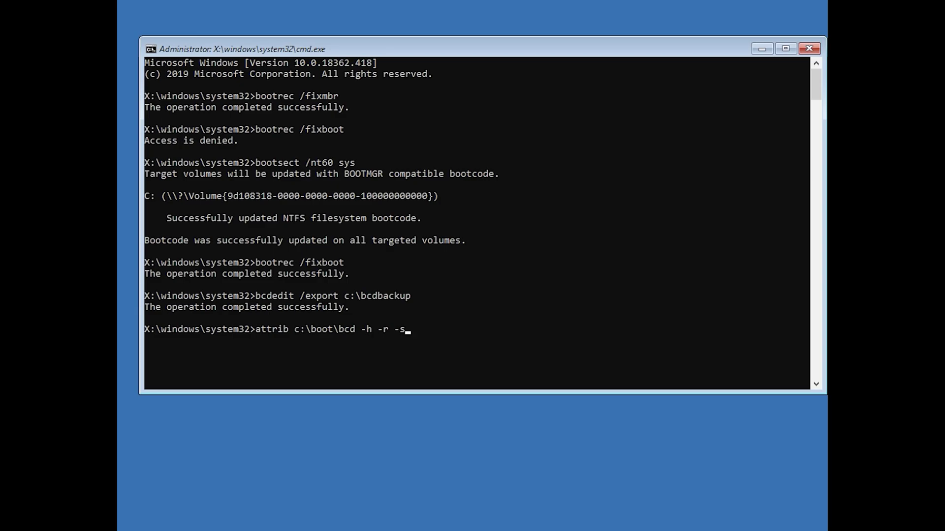
pyautogui.press('Return')
pyautogui.write('re')
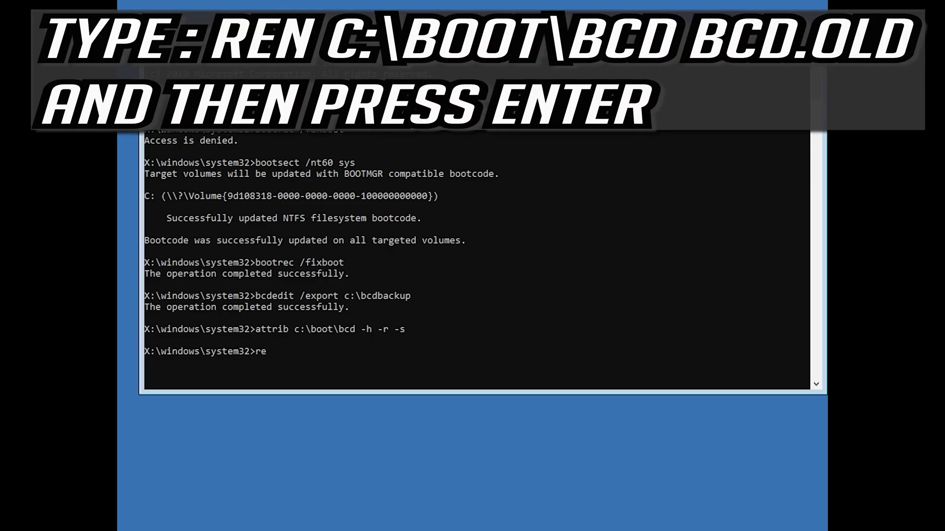
pyautogui.write('n c')
pyautogui.write(':')
pyautogui.write('\x08oot')
pyautogui.write('\\boot\\bcd')
pyautogui.write(' bcd')
pyautogui.write('.old')
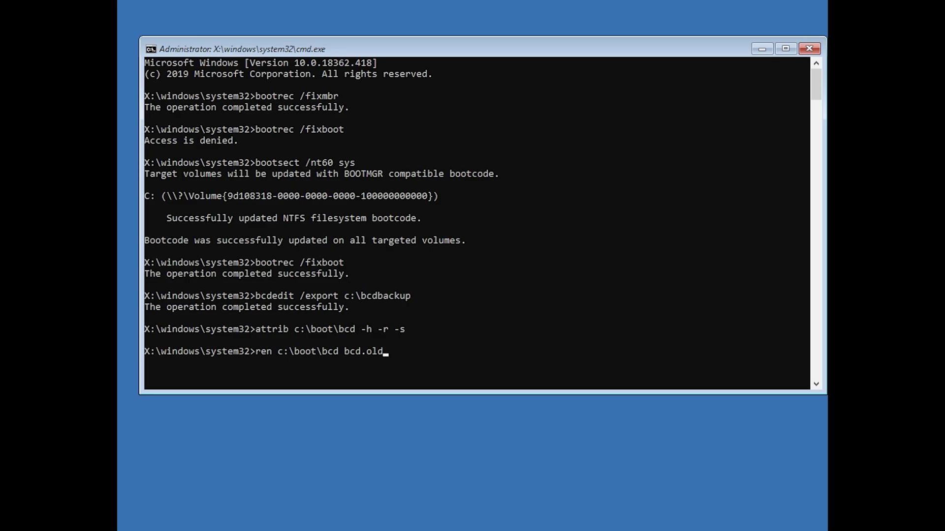
pyautogui.press('Return')
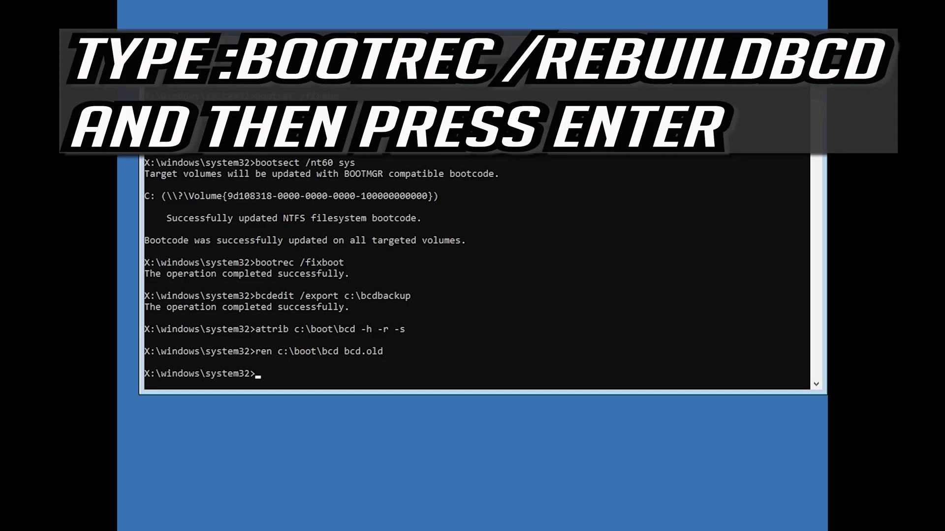
# Run bootrec /rebuildbcd, answer Y to add D:\Windows to the boot list, then exit the console
pyautogui.write('bootrec /rebuildbcd')
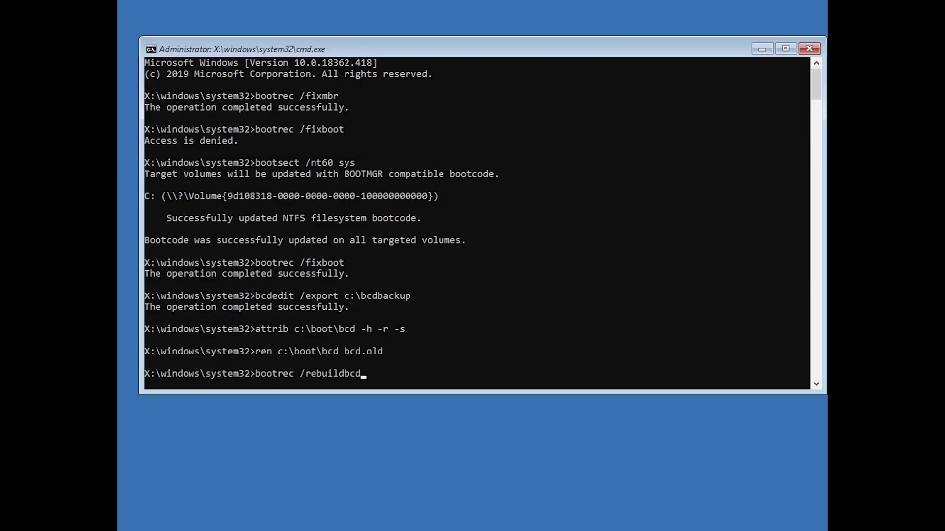
pyautogui.press('Return')
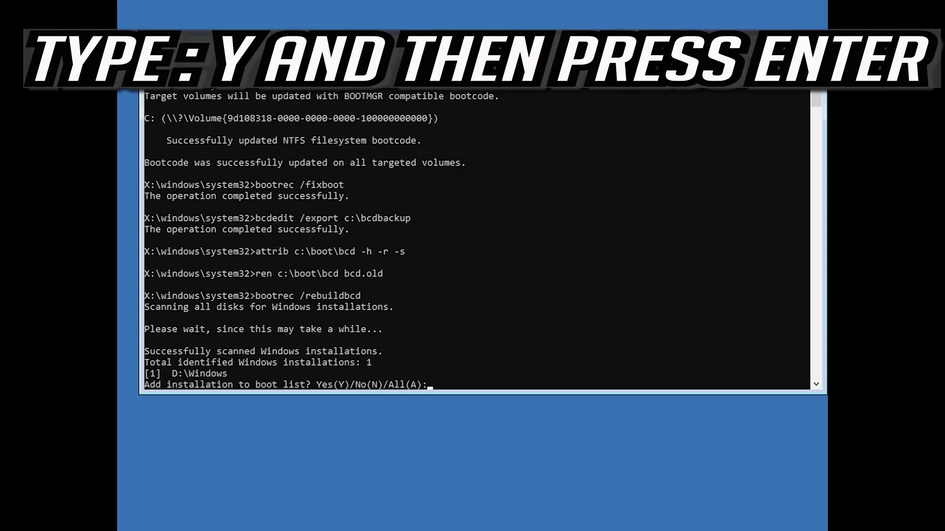
pyautogui.write('y')
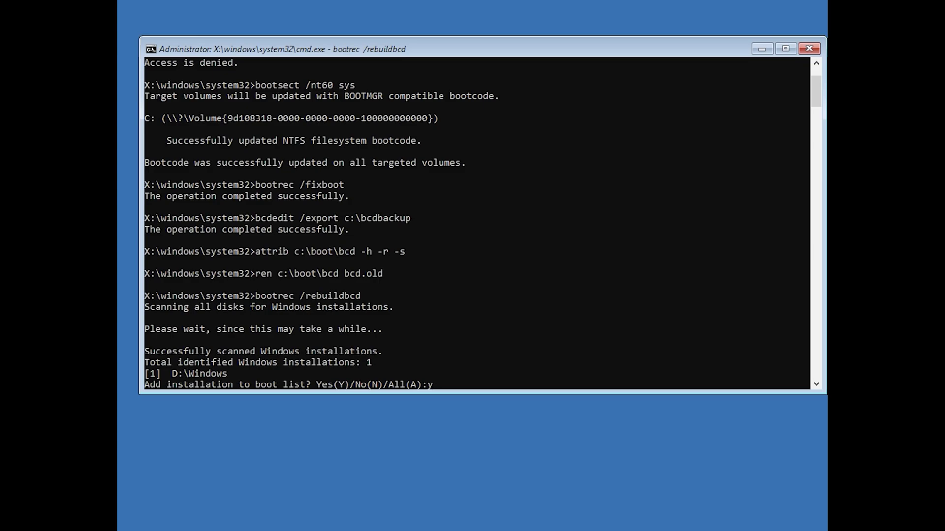
pyautogui.press('Return')
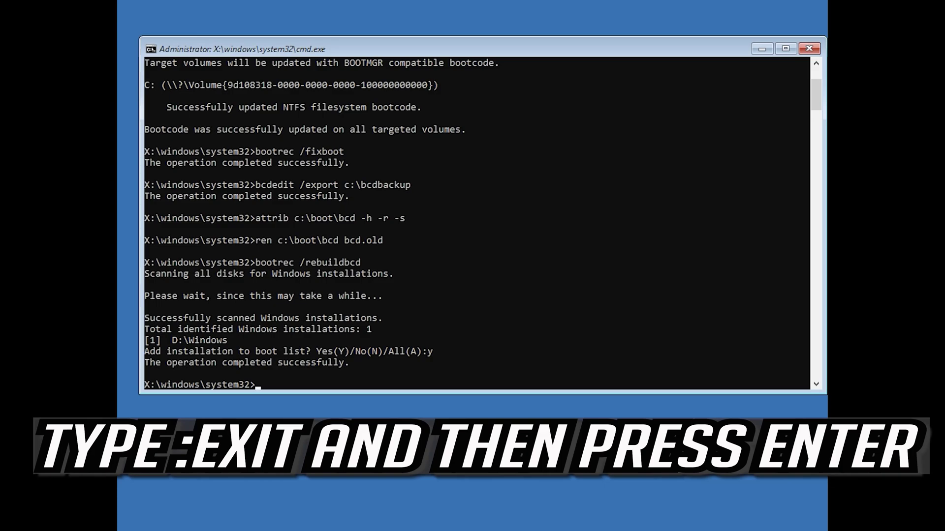
pyautogui.write('exit')
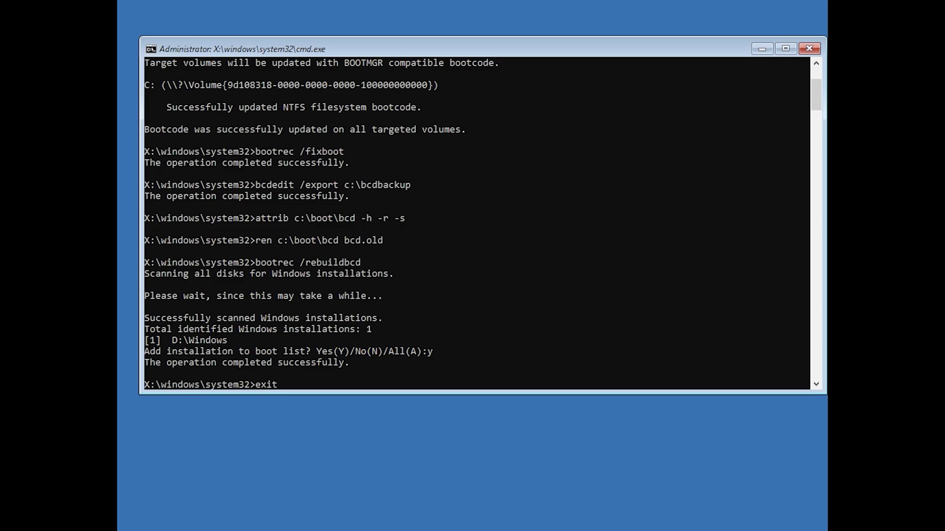
pyautogui.press('Return')
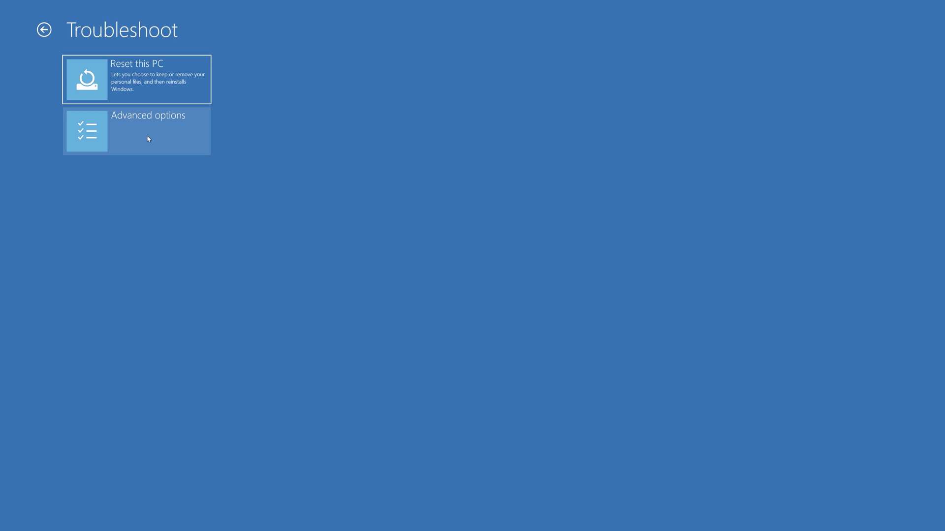
# Choose Troubleshoot on the Choose an option screen to reach the advanced recovery options
pyautogui.click(149, 139)
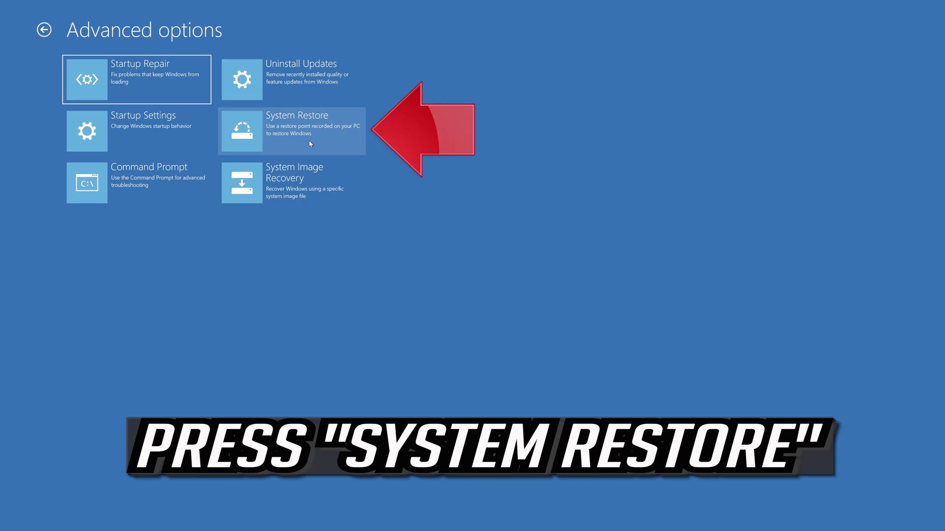
# Start System Restore, selecting the PC account and submitting its password
pyautogui.click(311, 144)
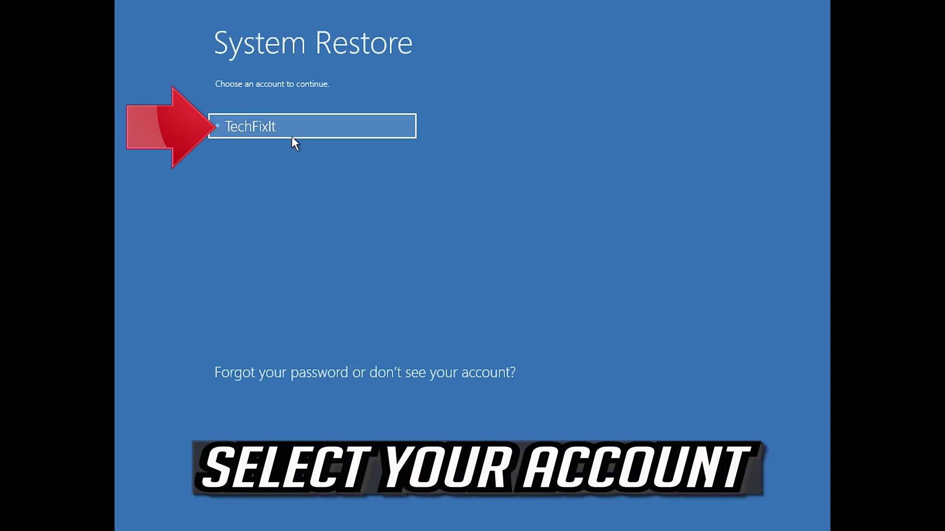
pyautogui.click(323, 126)
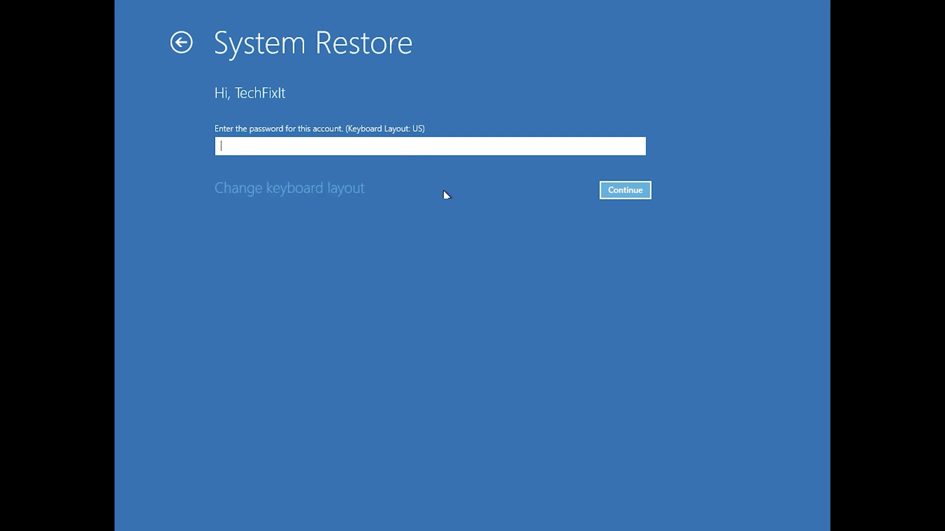
pyautogui.click(621, 191)
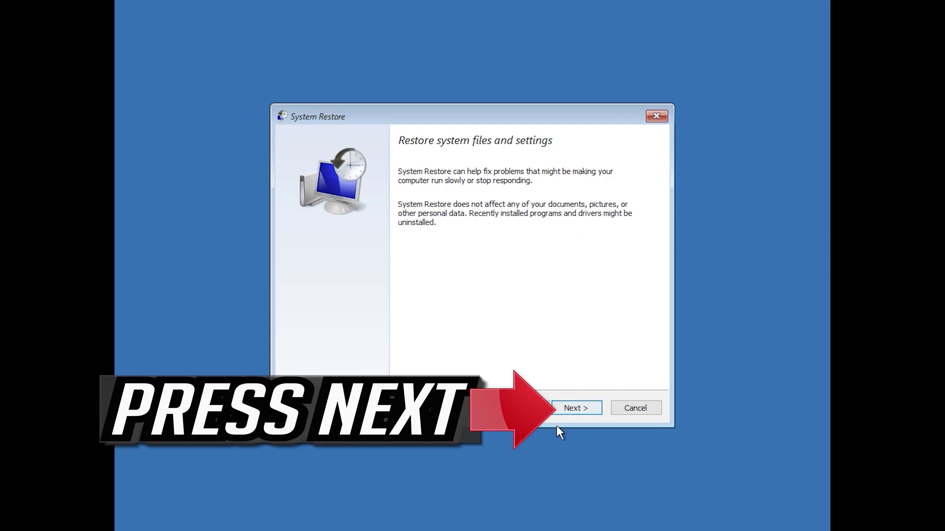
# Restore to the 1/10/2020 12:21:42 AM restore point and confirm the uninterruptible-restore warning
pyautogui.click(578, 409)
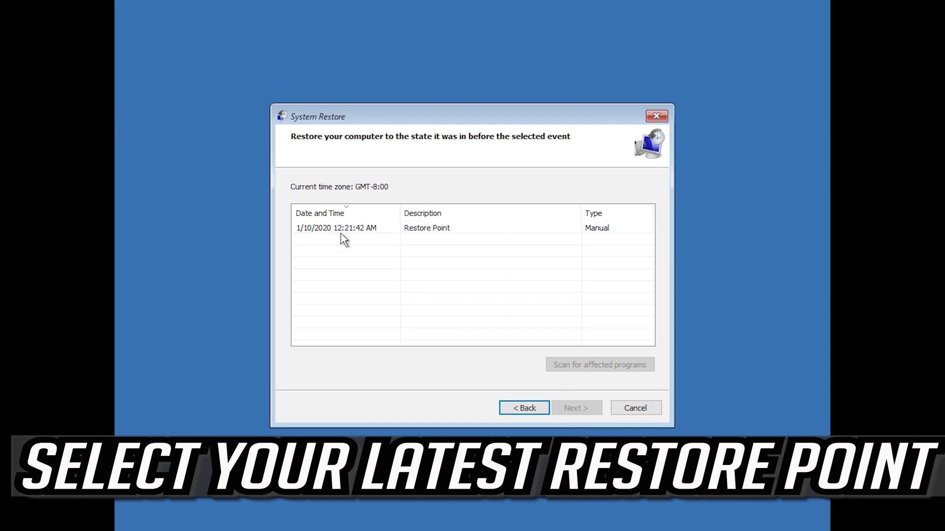
pyautogui.click(339, 230)
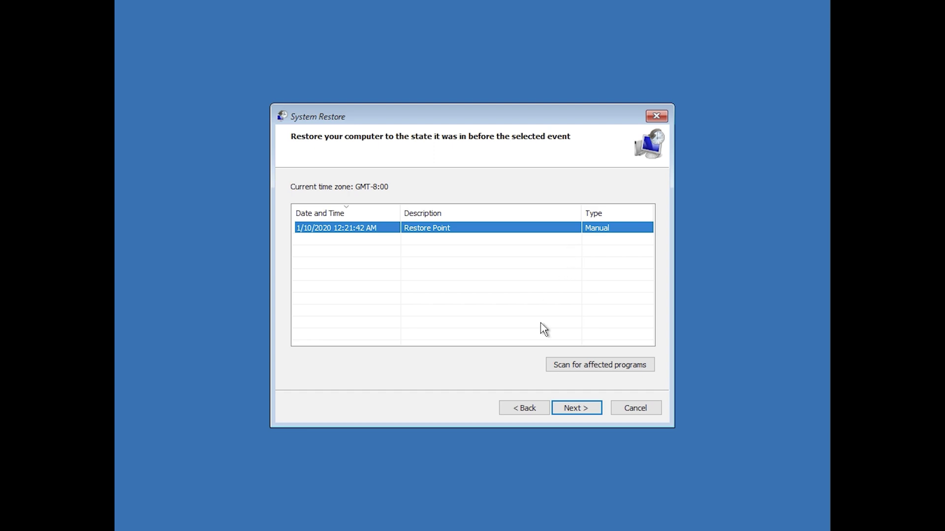
pyautogui.click(581, 414)
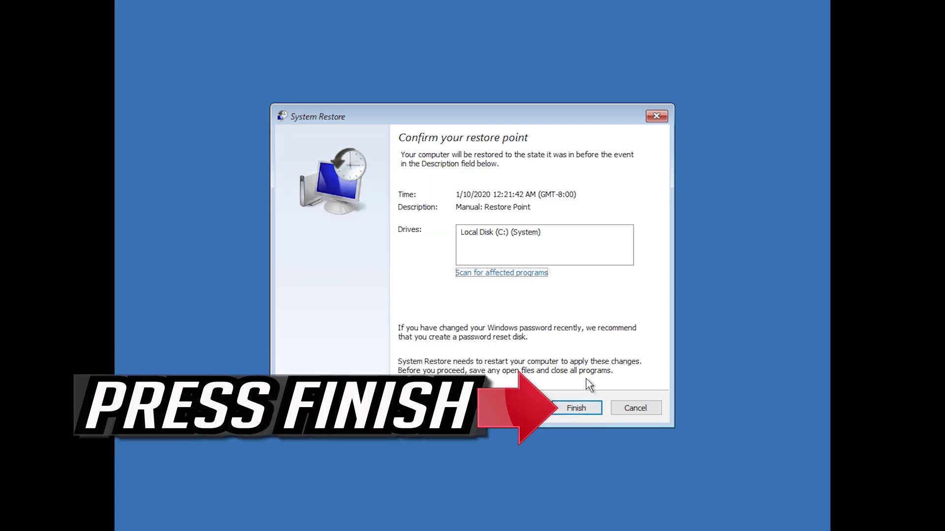
pyautogui.click(576, 408)
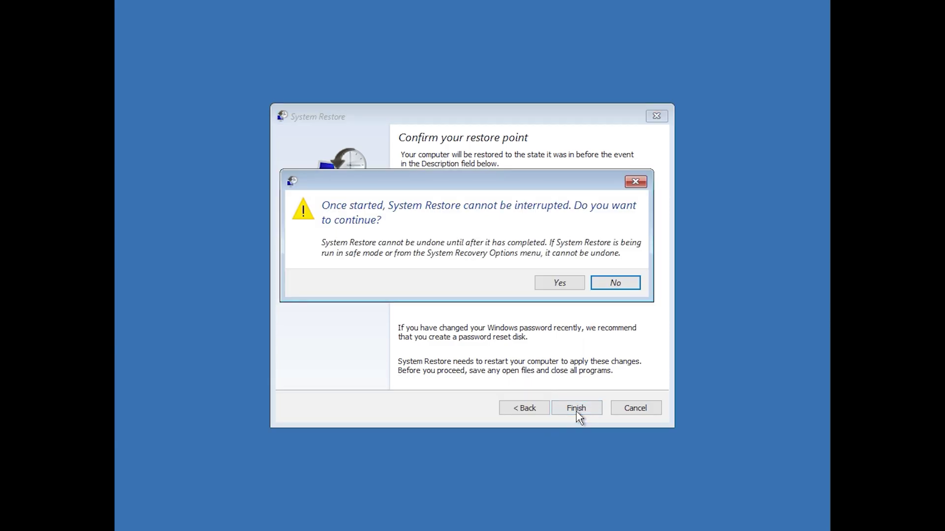
pyautogui.click(559, 290)
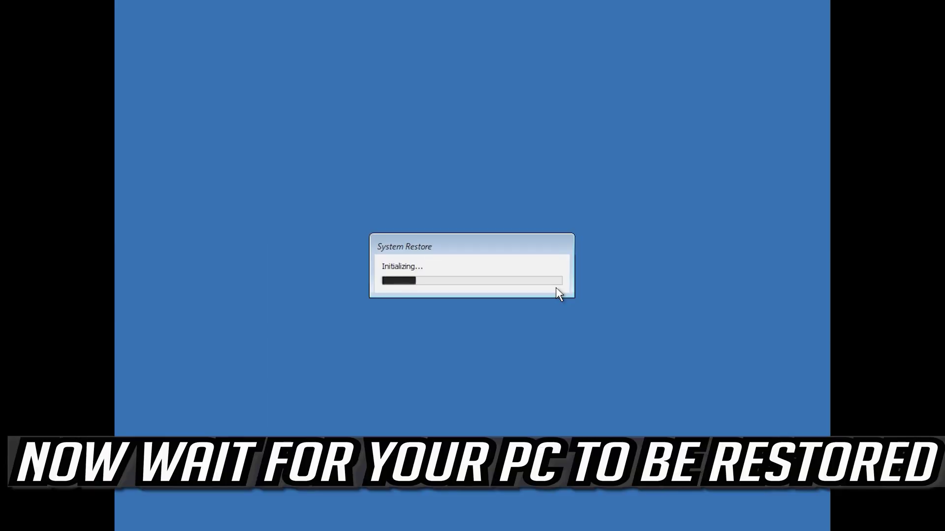